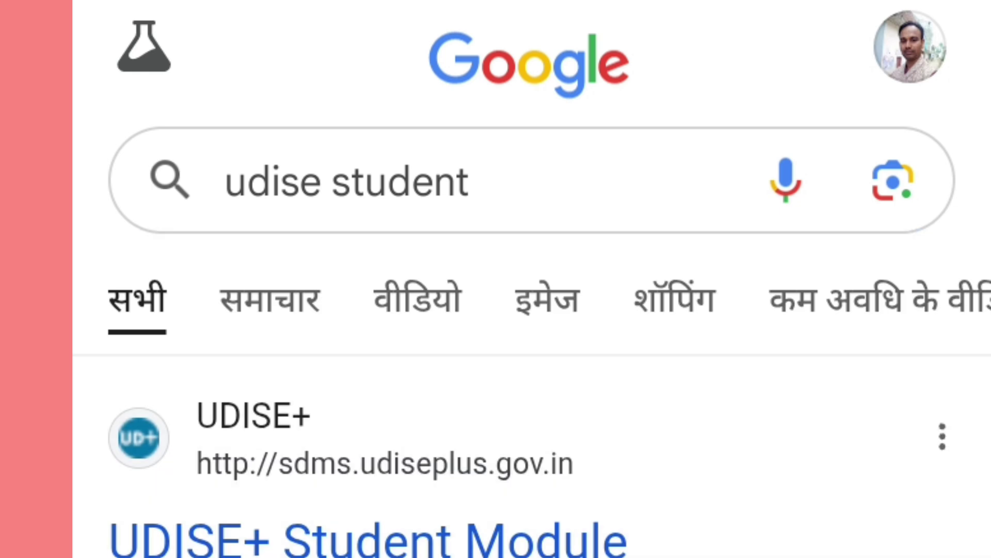
# Step: Open the UDISE+ Student Module result for sdms.udiseplus.gov.in from Google and scroll to its login section
pyautogui.click(368, 540)
pyautogui.scroll(-10, 496, 279)
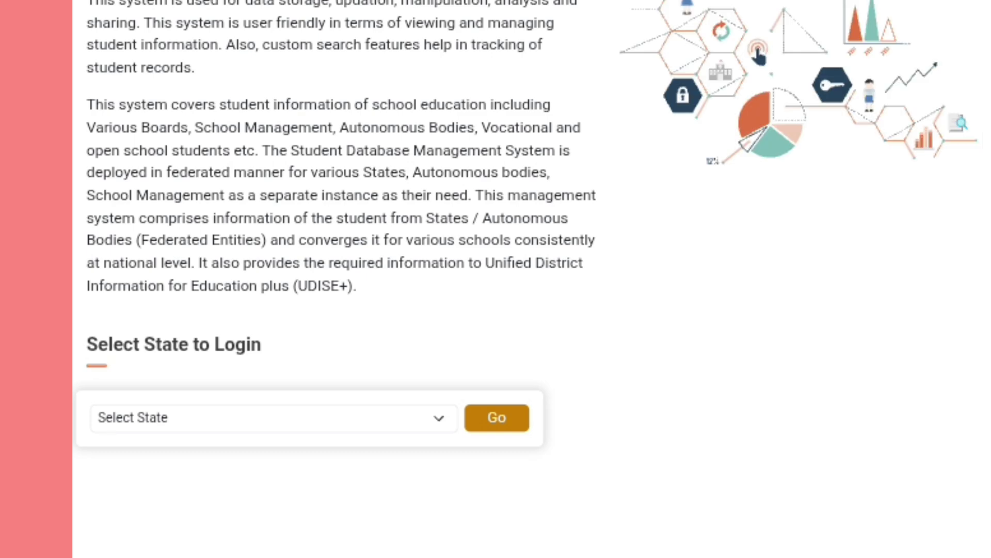
# Step: Choose MADHYA PRADESH as the login state and proceed to the 2025-26 School Dashboard
pyautogui.click(268, 418)
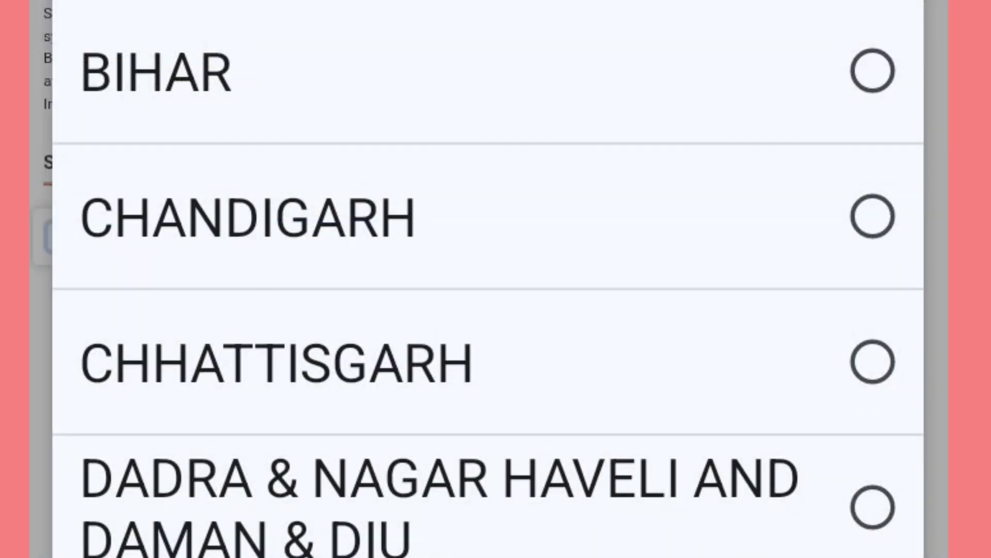
pyautogui.scroll(-20, 488, 289)
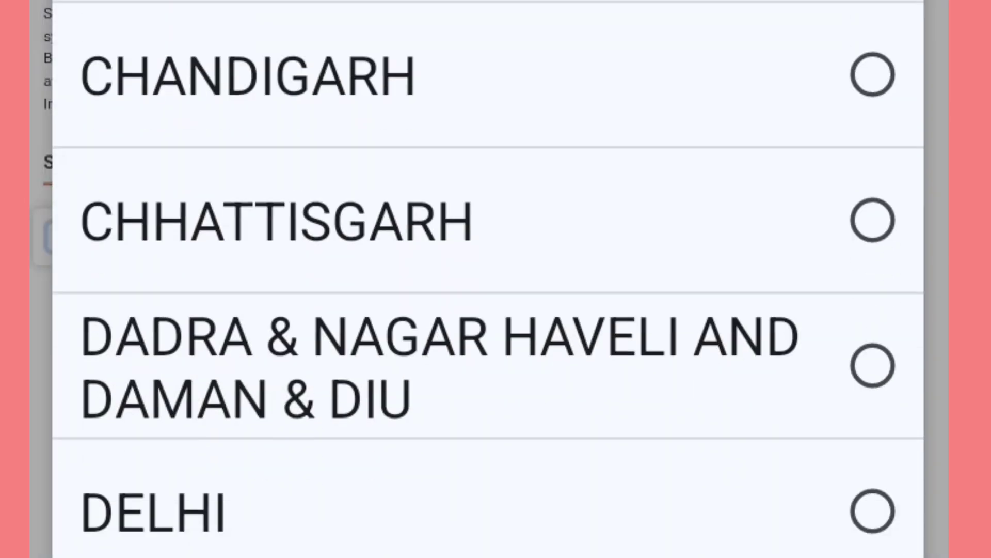
pyautogui.scroll(-12, 488, 289)
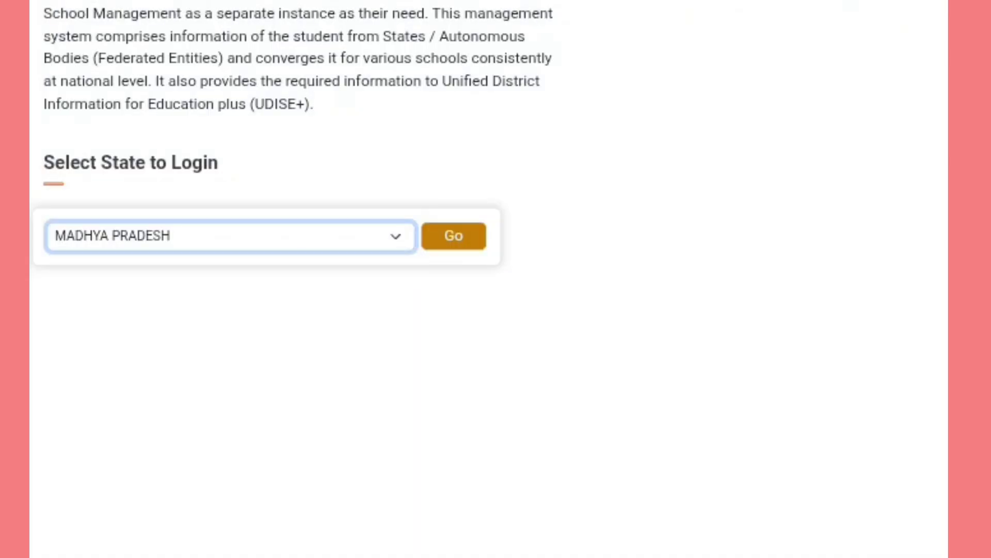
pyautogui.click(454, 236)
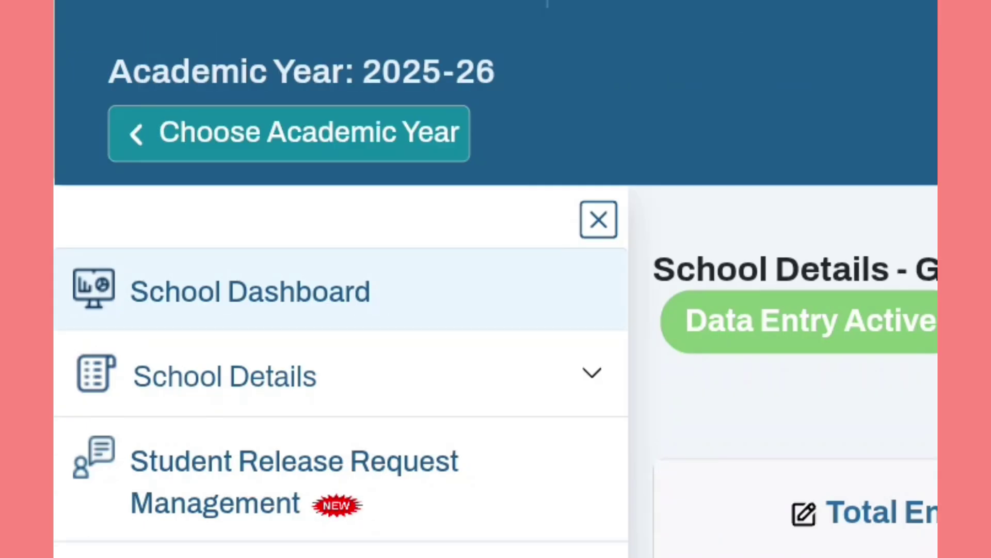
# Step: Expand Student Movement and Progression in the sidebar and open Import Module
pyautogui.scroll(-5, 495, 310)
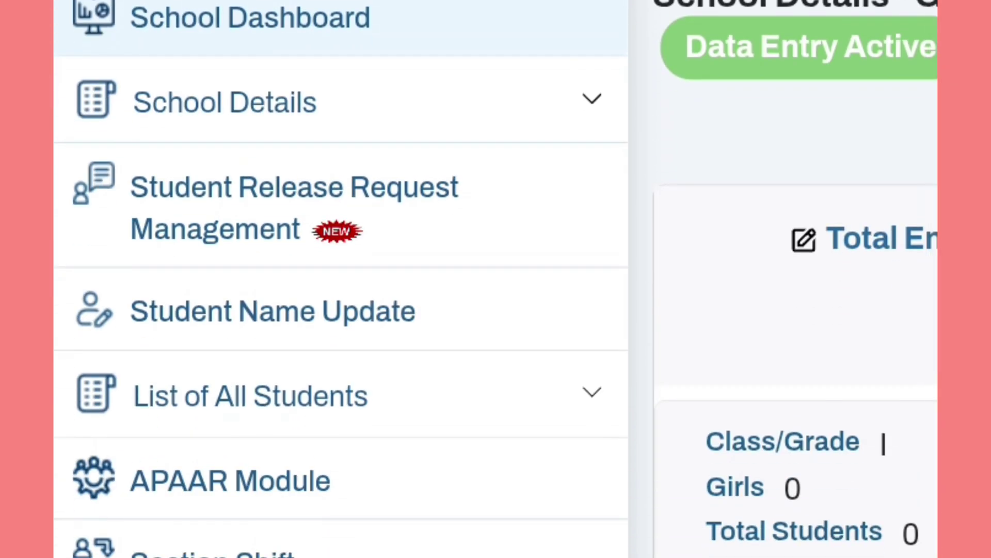
pyautogui.scroll(-3, 496, 278)
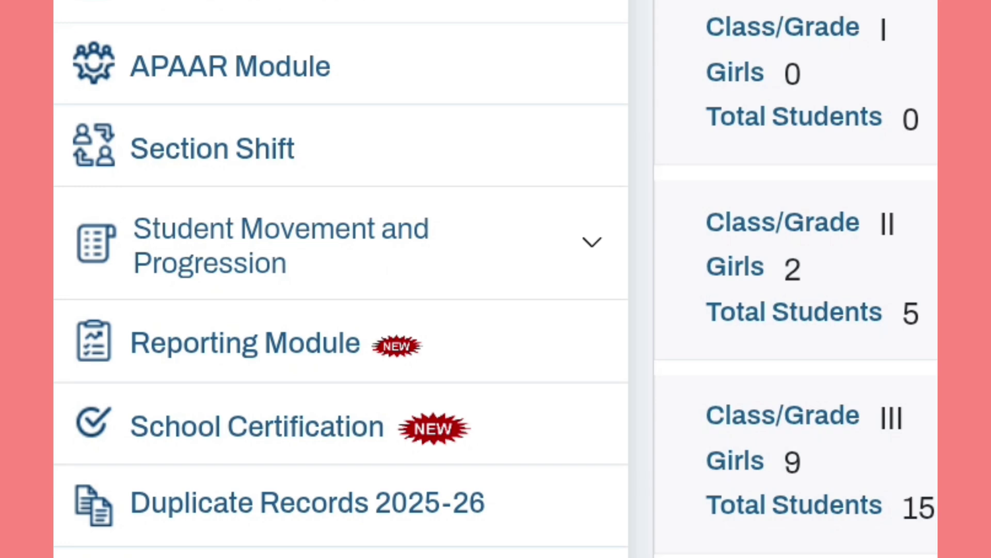
pyautogui.click(341, 245)
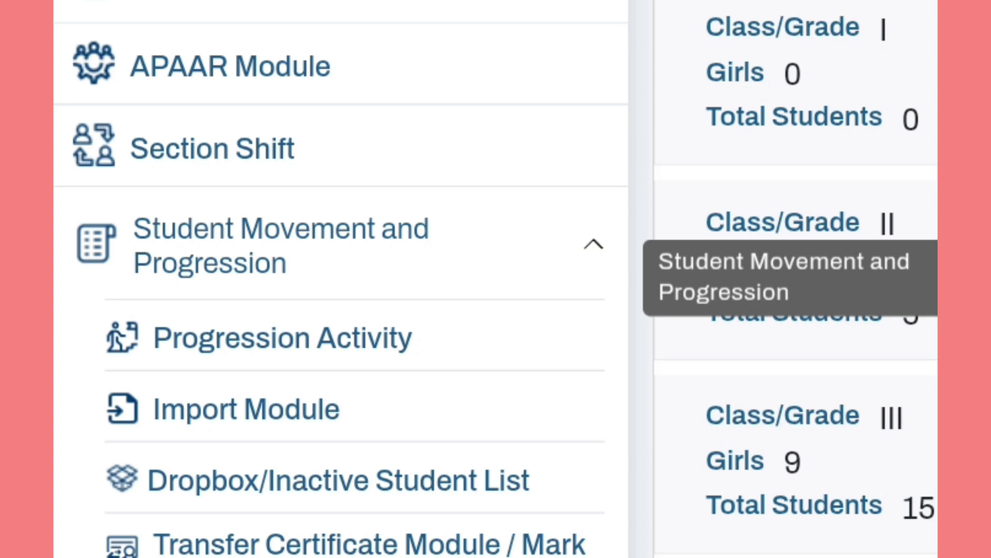
pyautogui.click(299, 410)
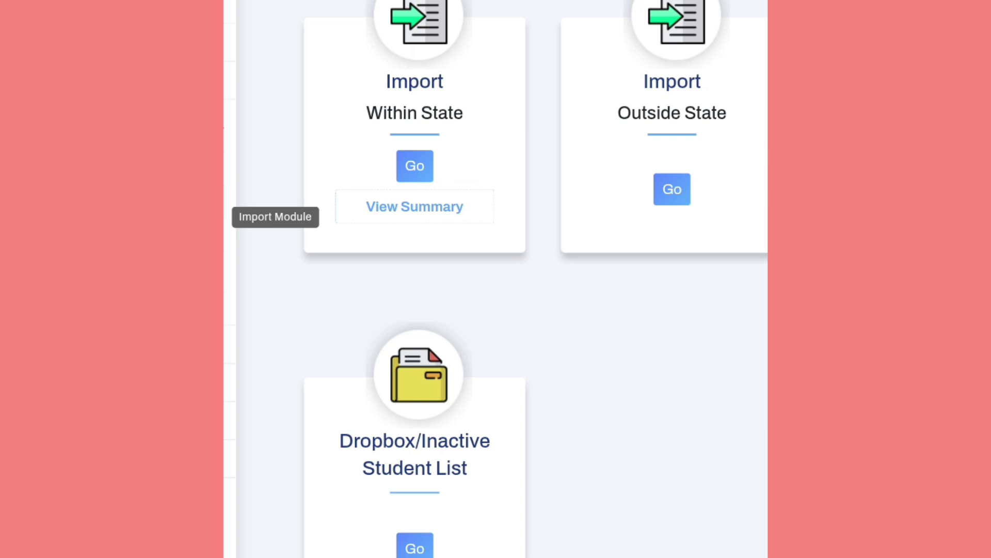
# Step: Scroll the Import Module page down to the Dropbox/Inactive Student List card
pyautogui.scroll(-2, 495, 279)
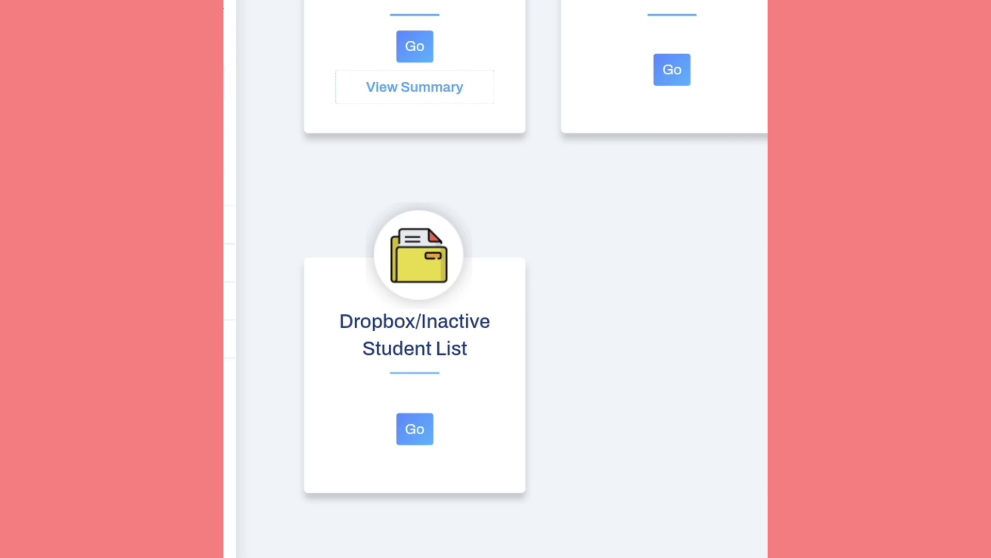
# Step: Open the Dropbox/Inactive Student List search and enter UDISE code 231000
pyautogui.click(415, 429)
pyautogui.scroll(5, 496, 279)
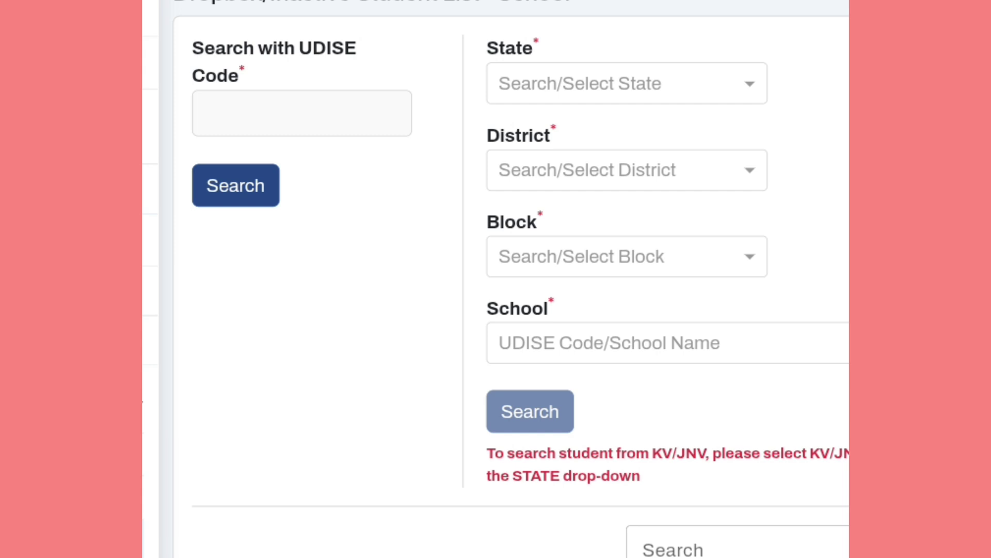
pyautogui.click(302, 114)
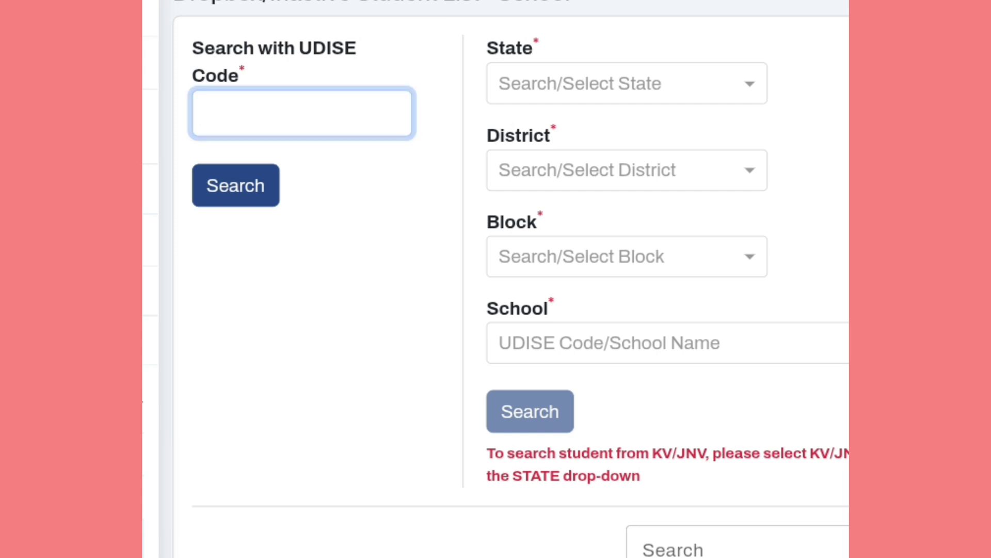
pyautogui.write('2')
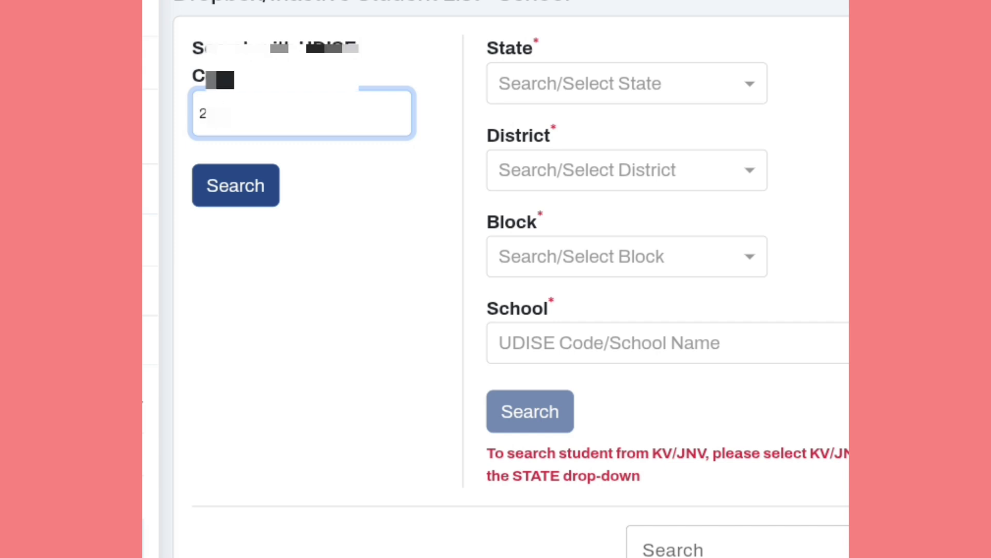
pyautogui.write('3100')
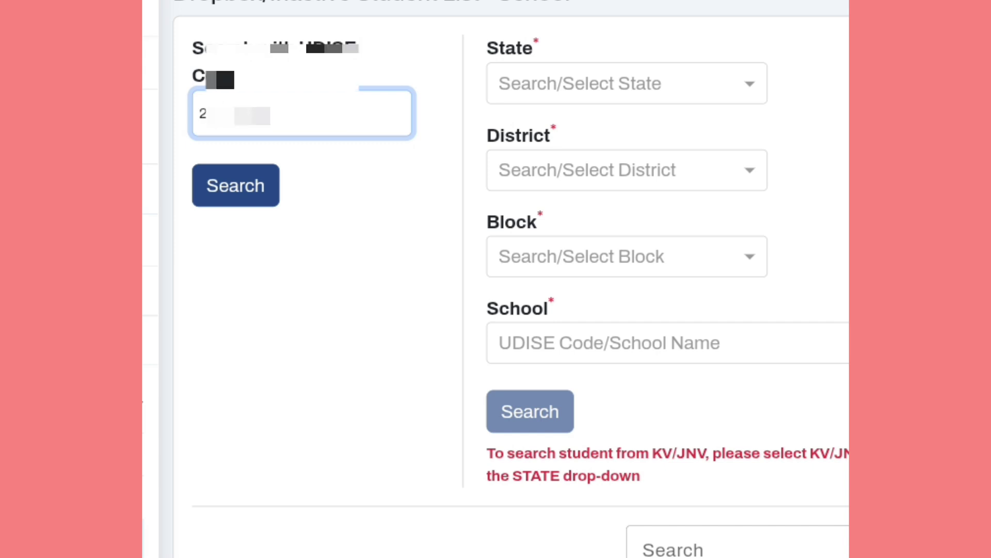
pyautogui.write('0')
# Step: Search the school's dropbox students and review the results table rows
pyautogui.click(236, 186)
pyautogui.scroll(-10, 496, 310)
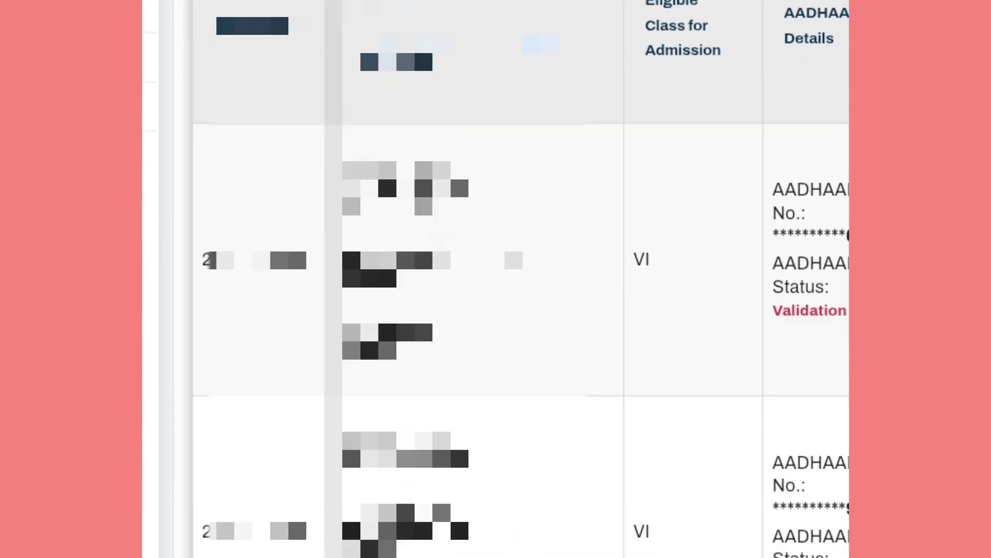
pyautogui.scroll(-5, 495, 279)
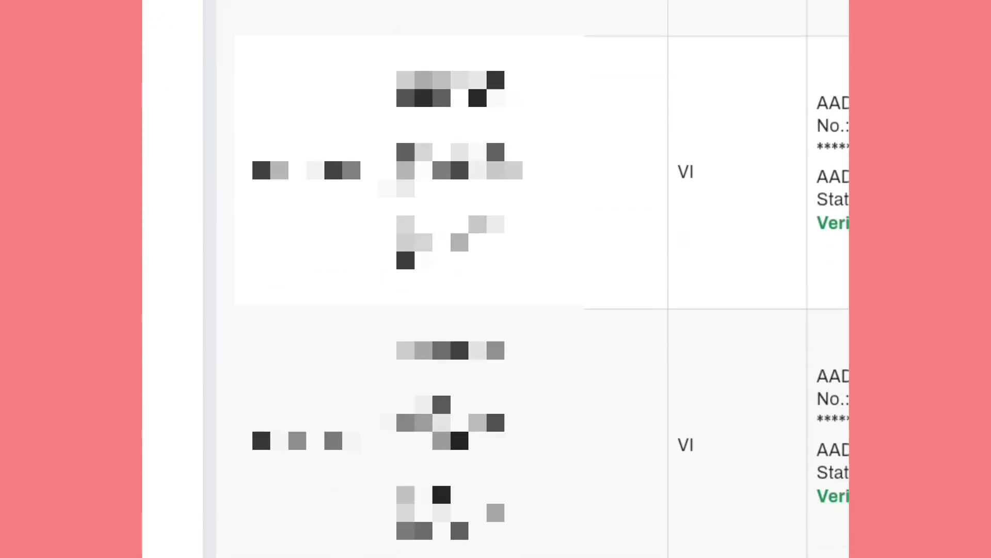
pyautogui.scroll(-2, 496, 279)
pyautogui.hscroll(10, 496, 278)
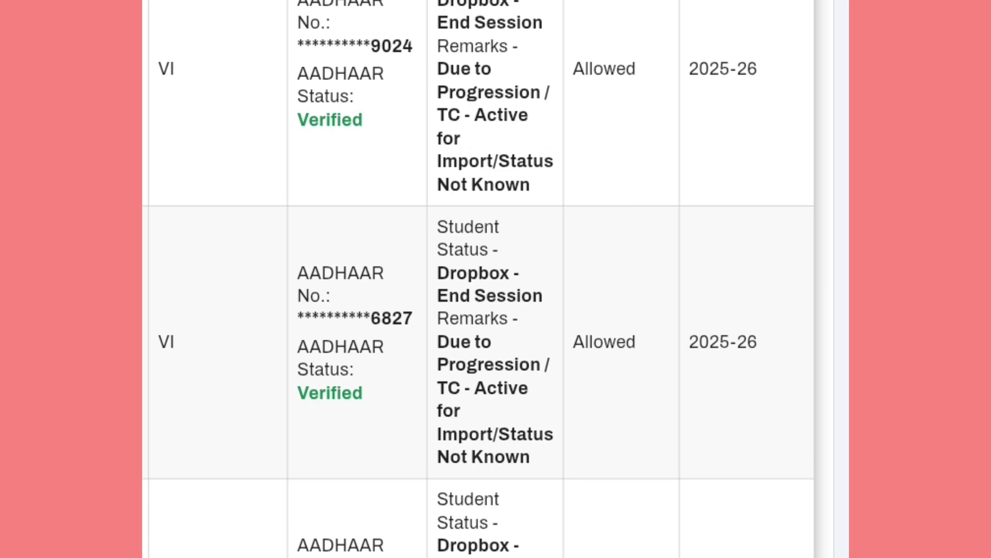
pyautogui.scroll(-4, 496, 278)
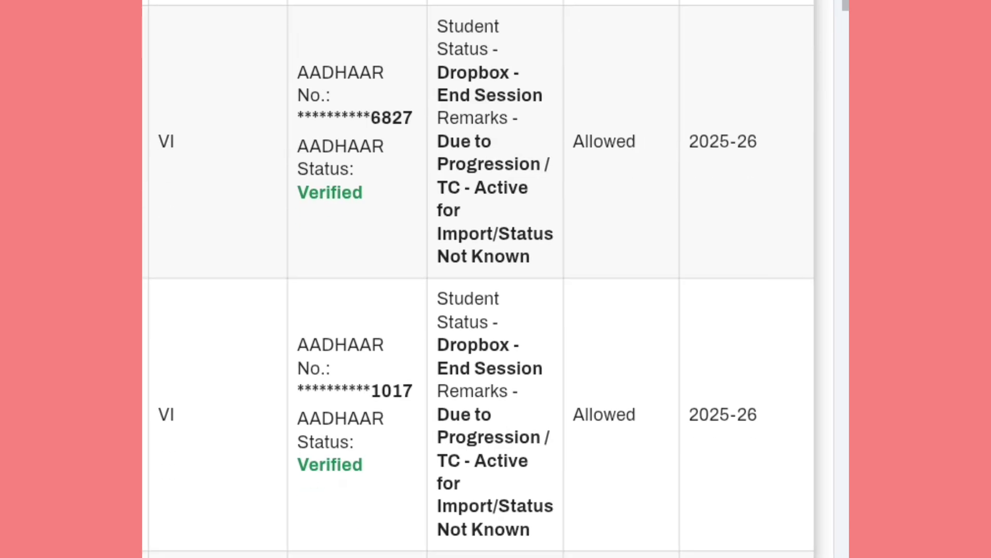
pyautogui.scroll(-4, 496, 279)
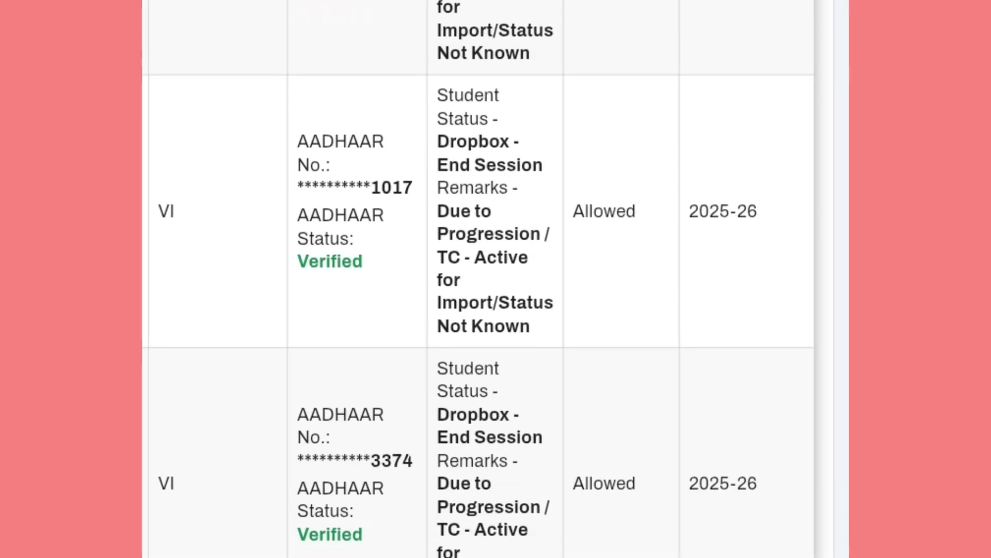
pyautogui.scroll(2, 496, 278)
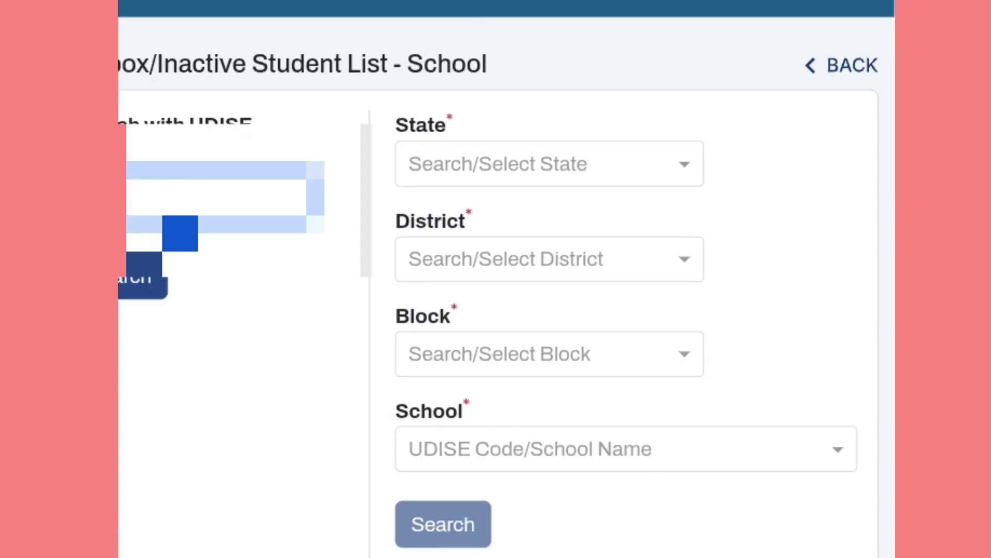
# Step: Set the dropbox search state to MADHYA PRADESH and the district to SAGAR
pyautogui.click(496, 164)
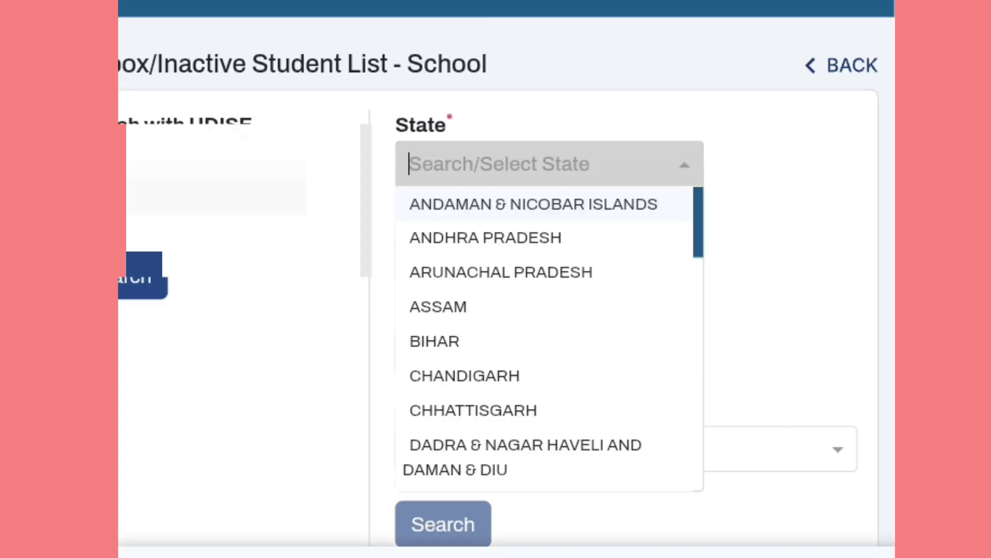
pyautogui.scroll(-5, 550, 336)
pyautogui.scroll(-3, 549, 336)
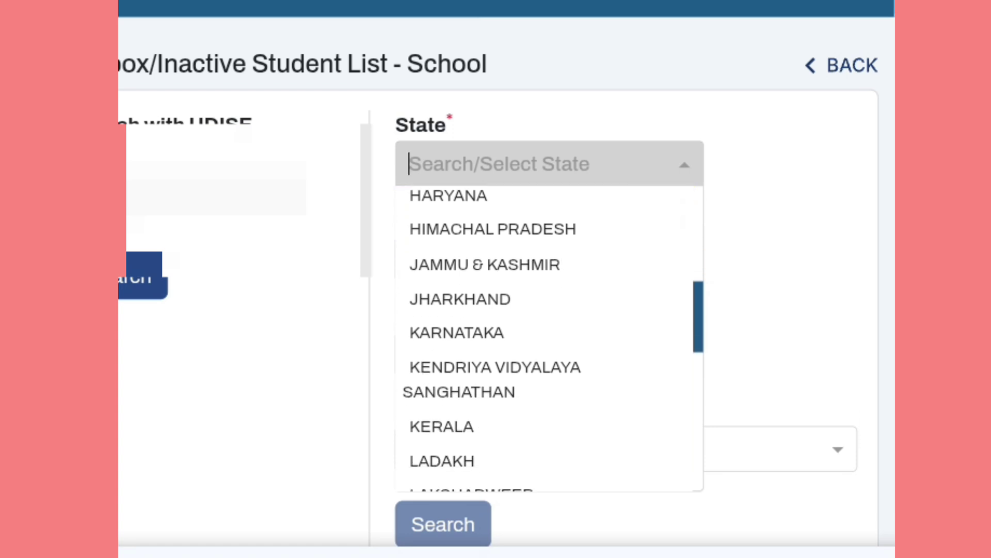
pyautogui.scroll(-3, 516, 320)
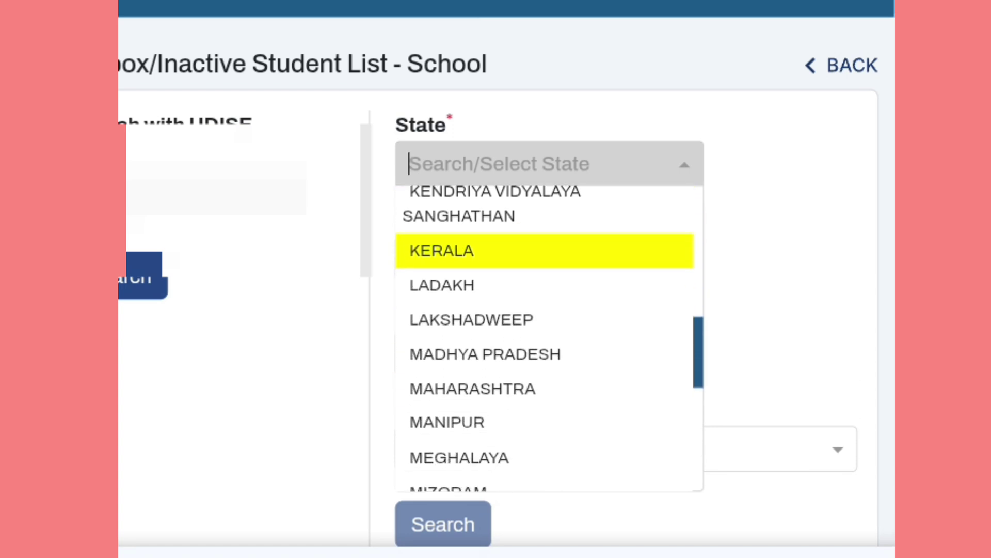
pyautogui.click(516, 351)
pyautogui.click(517, 259)
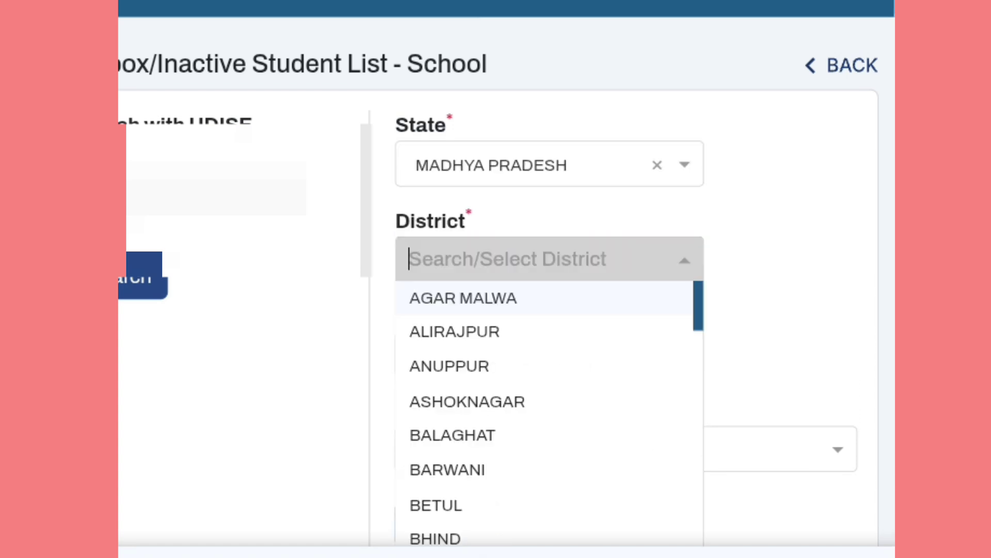
pyautogui.scroll(-3, 550, 402)
pyautogui.scroll(-7, 550, 402)
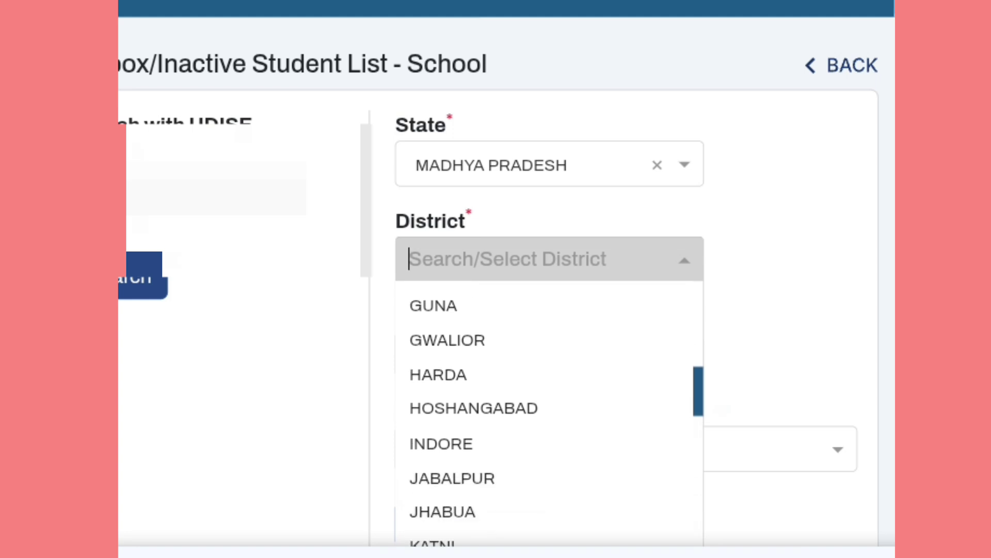
pyautogui.scroll(-8, 550, 402)
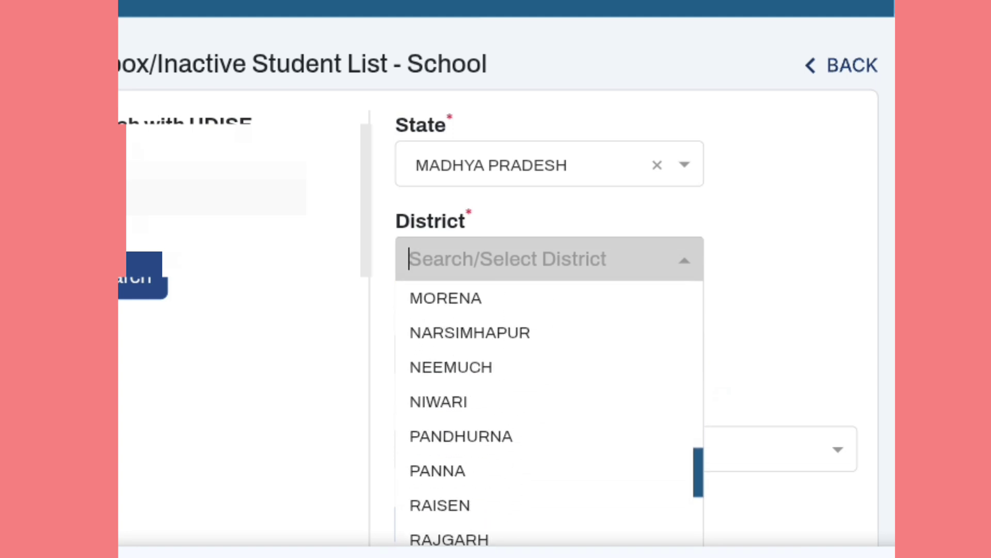
pyautogui.scroll(-1, 550, 402)
pyautogui.click(549, 398)
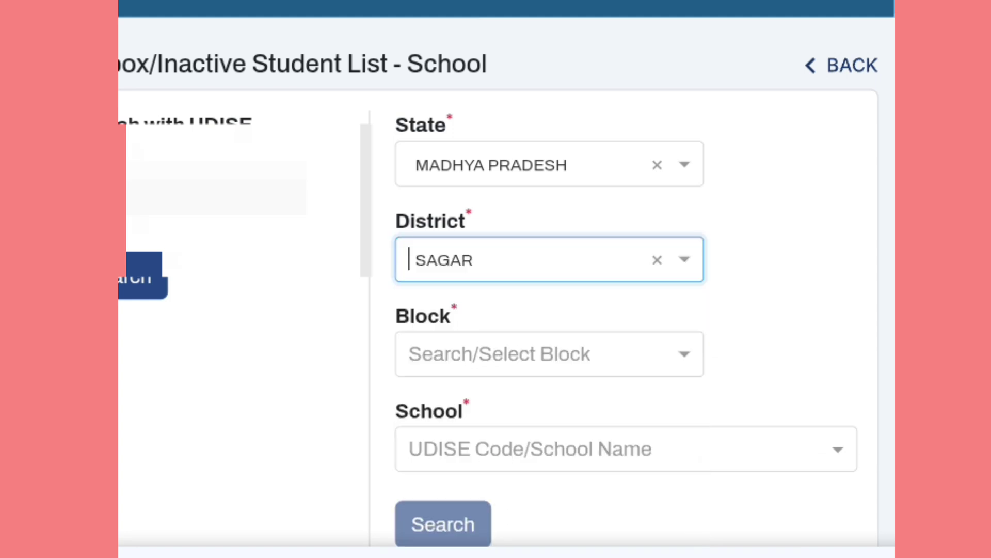
# Step: Set block SHAHGARH and choose school PS HANSRAI, SHAHGARH via a 'hansrai' search
pyautogui.click(549, 353)
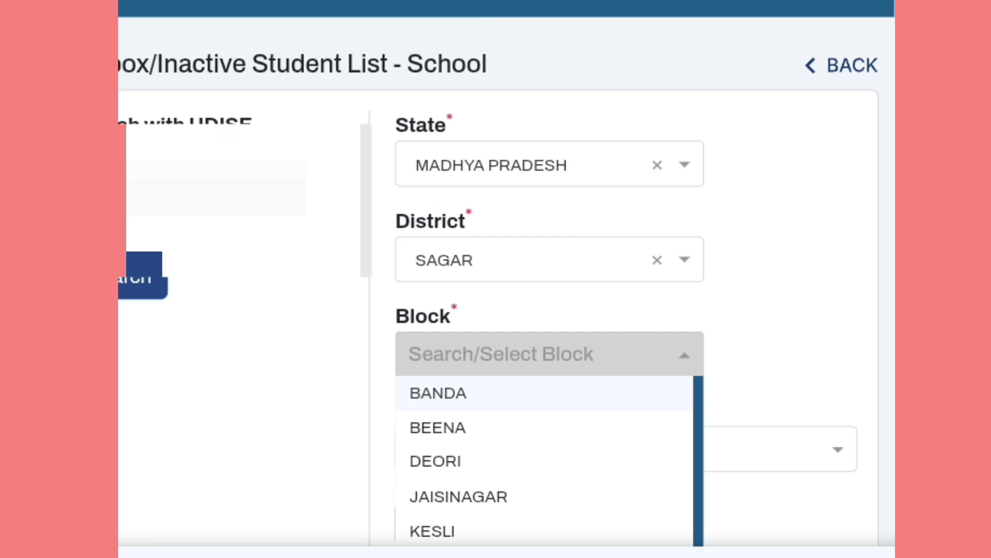
pyautogui.scroll(-1, 550, 454)
pyautogui.scroll(-3, 549, 362)
pyautogui.click(459, 271)
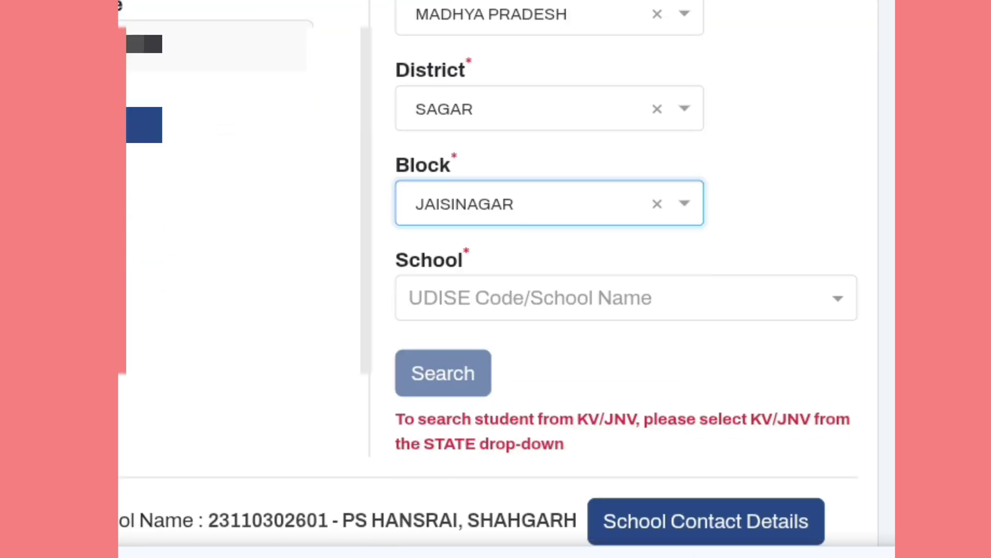
pyautogui.click(658, 202)
pyautogui.click(549, 203)
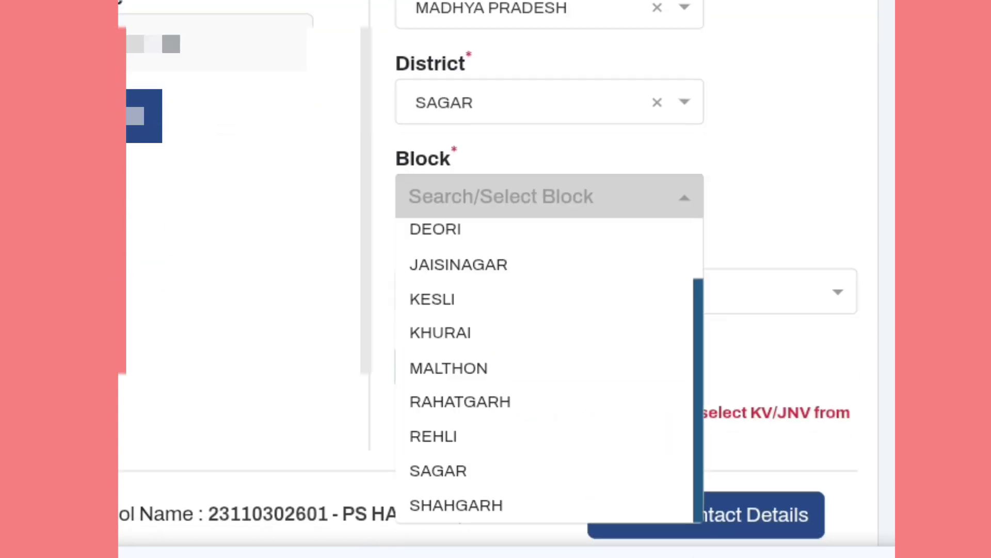
pyautogui.click(469, 505)
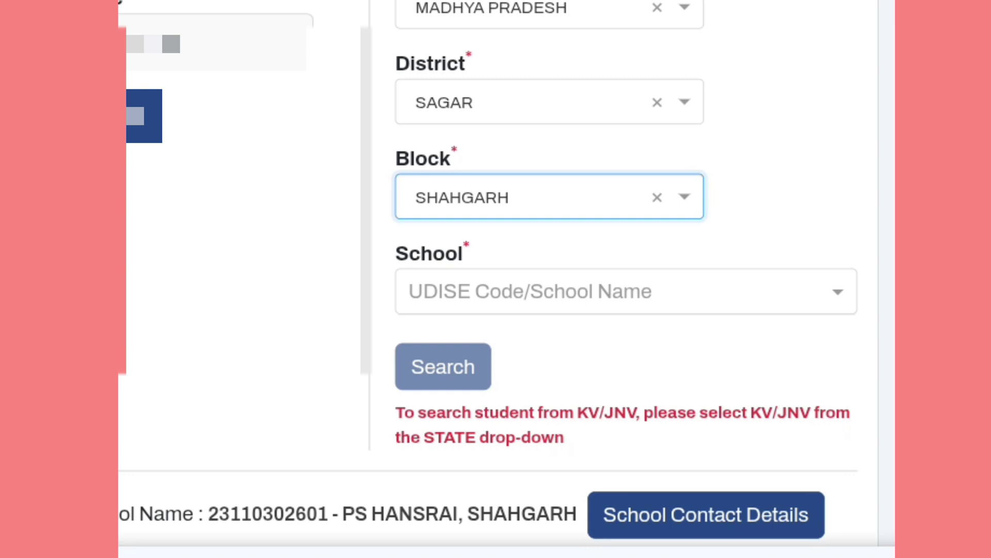
pyautogui.click(626, 291)
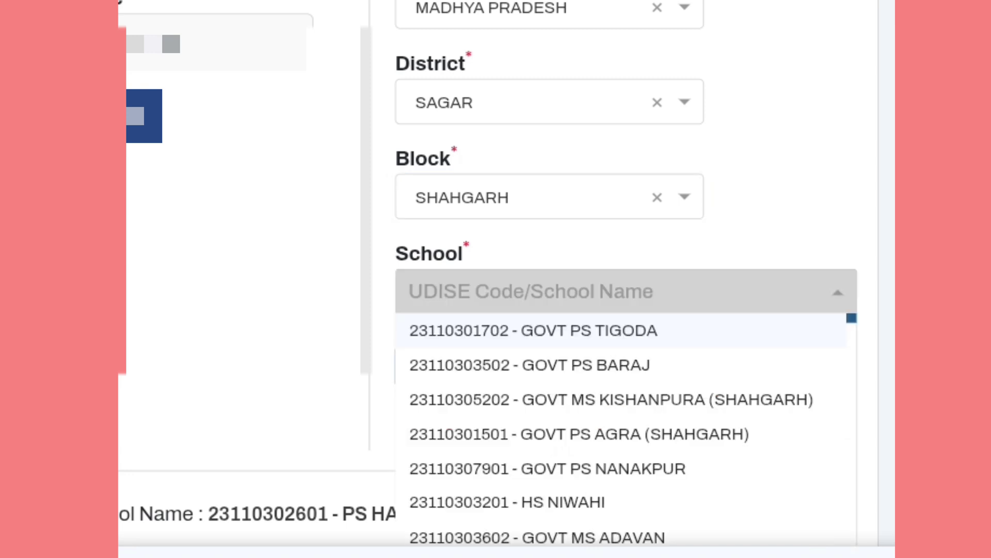
pyautogui.write('ha')
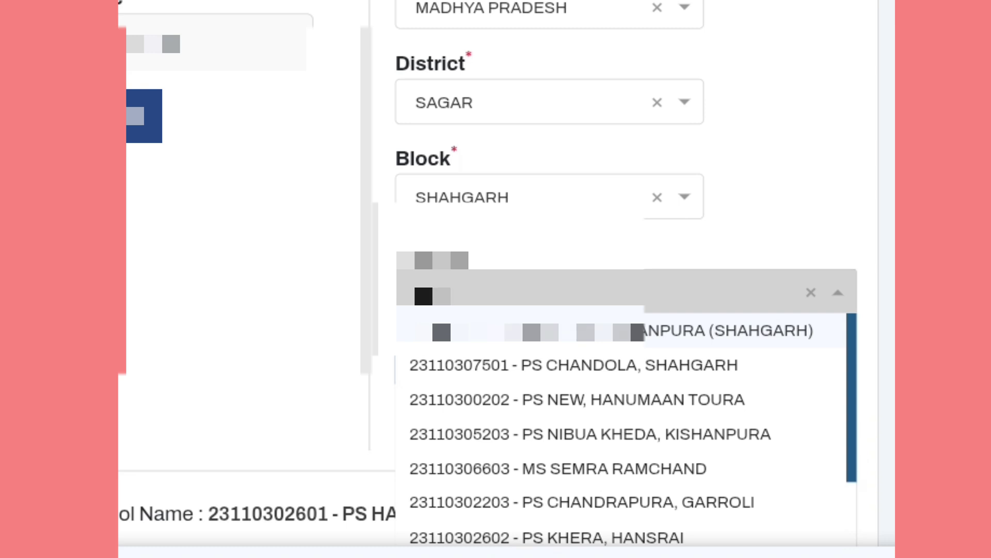
pyautogui.write('nsrai')
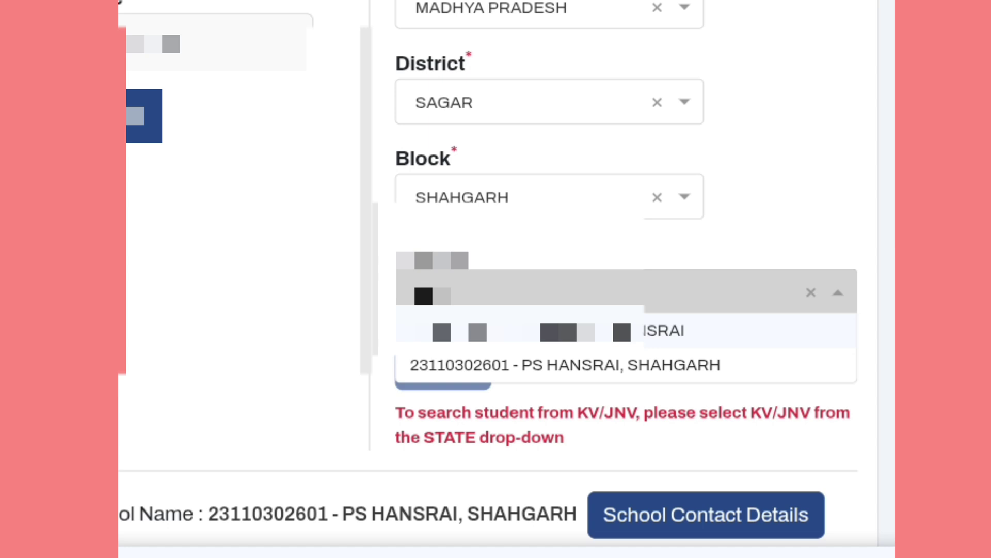
pyautogui.click(565, 365)
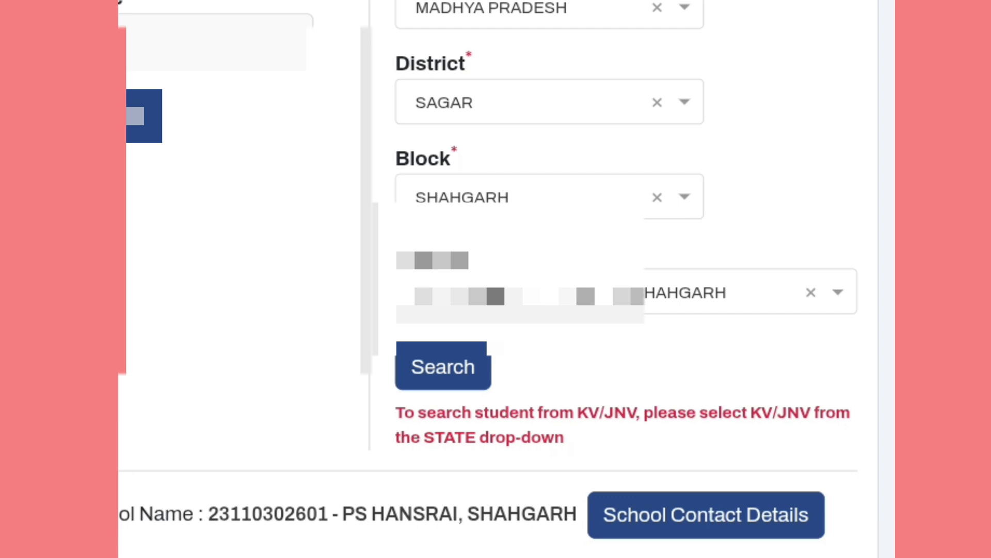
pyautogui.scroll(-5, 586, 271)
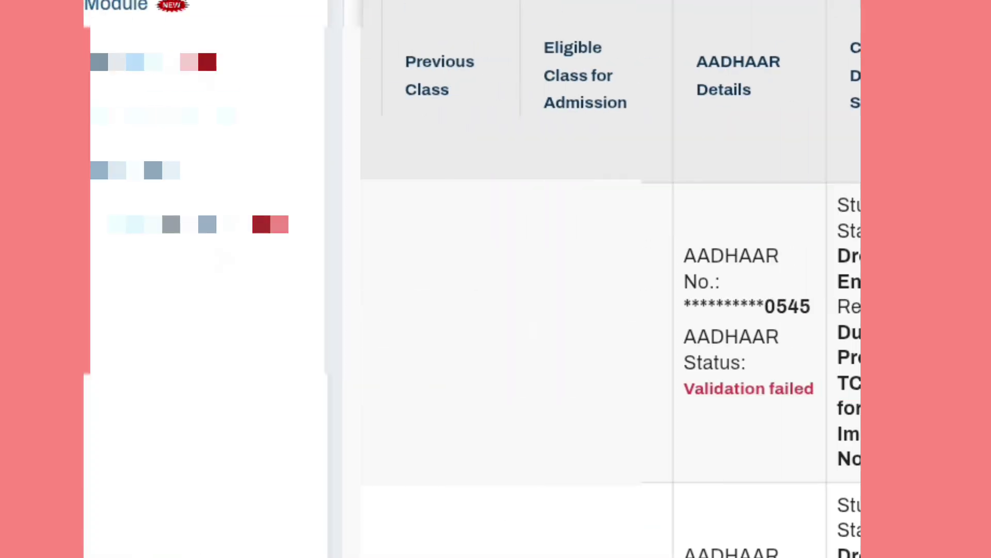
# Step: Scroll the dropbox results table right to the Action column
pyautogui.hscroll(10, 509, 237)
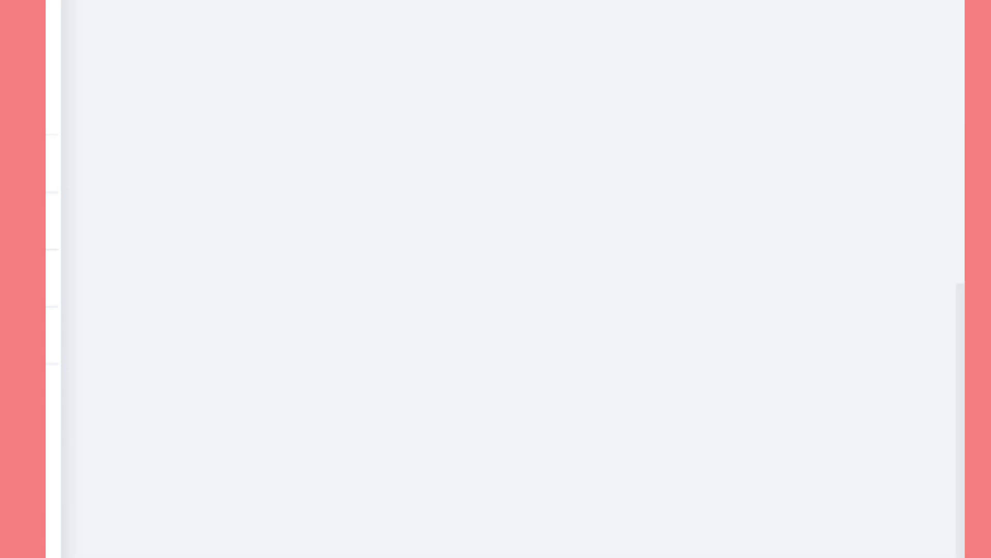
# Step: Enter the student's date of birth in DD/MM/YYYY beside the filled-in PEN
pyautogui.scroll(10, 505, 279)
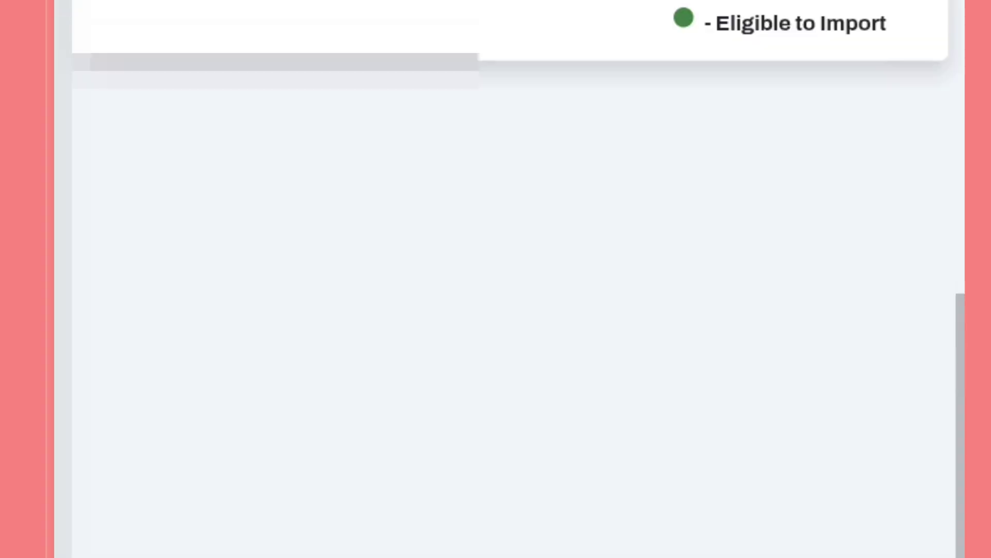
pyautogui.scroll(3, 505, 362)
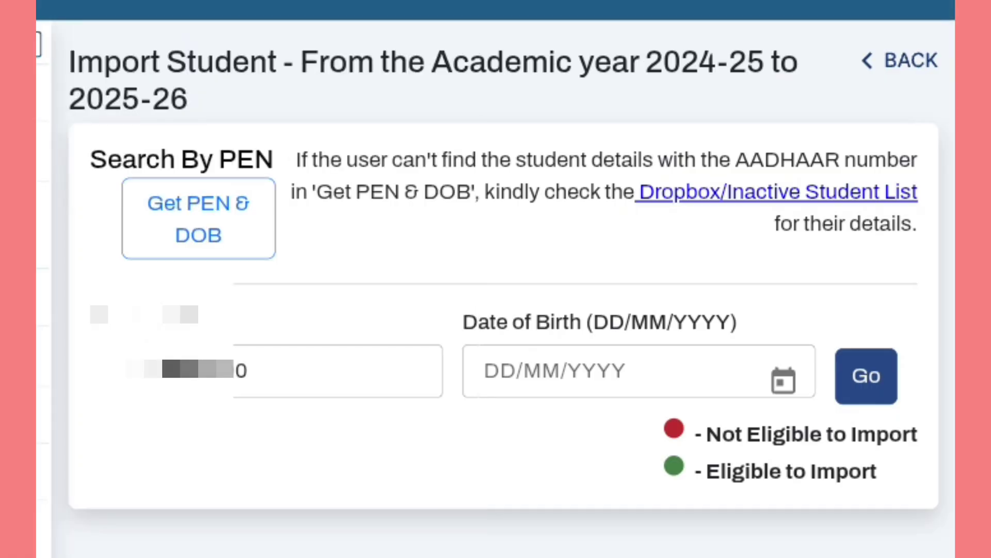
pyautogui.click(486, 371)
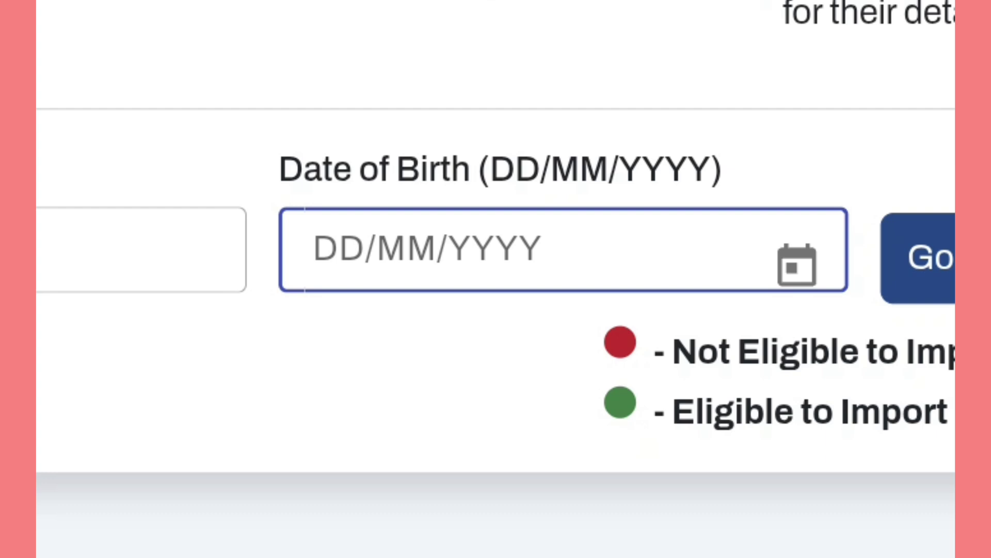
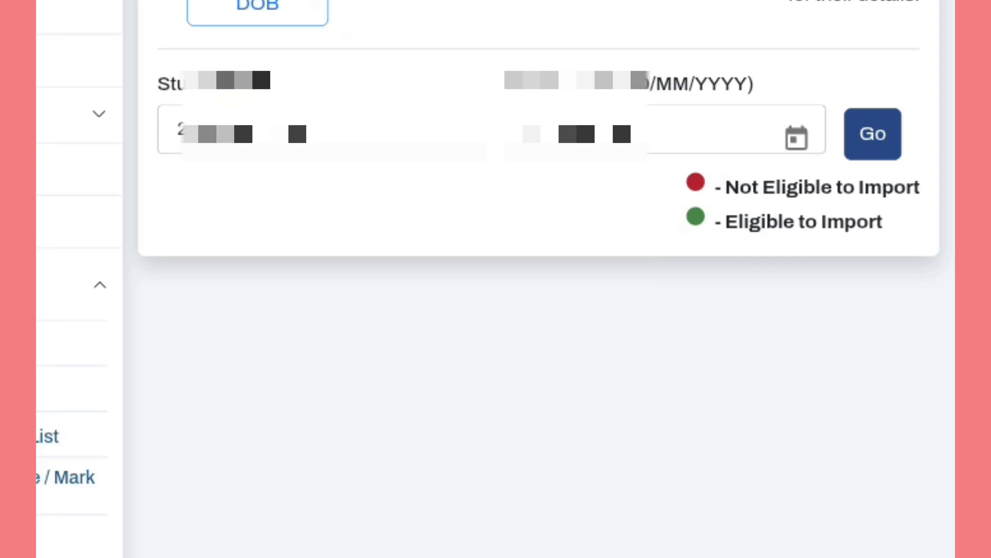
# Step: Look up the student by PEN and birth date, then scroll to Import To (2025-26)
pyautogui.click(872, 134)
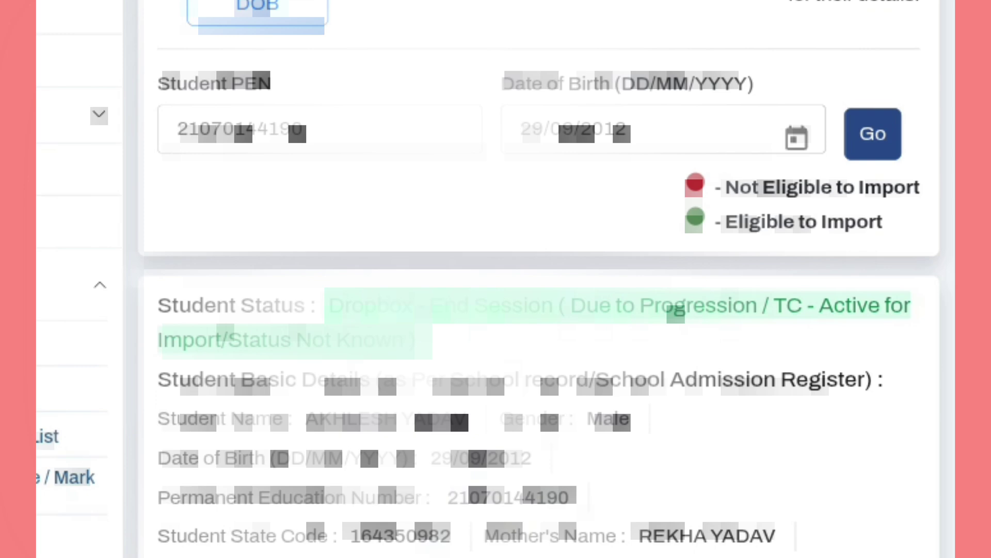
pyautogui.scroll(-5, 516, 279)
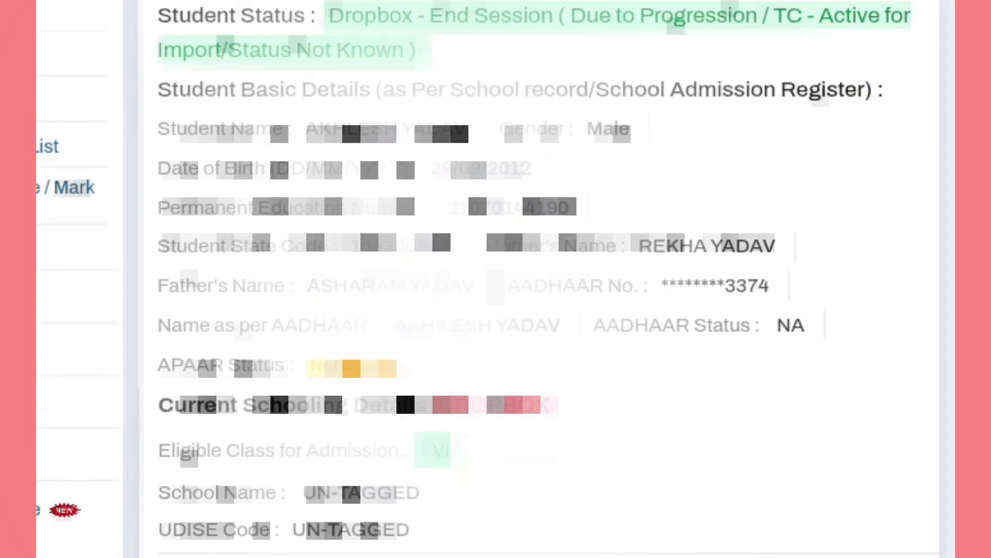
pyautogui.scroll(-4, 516, 279)
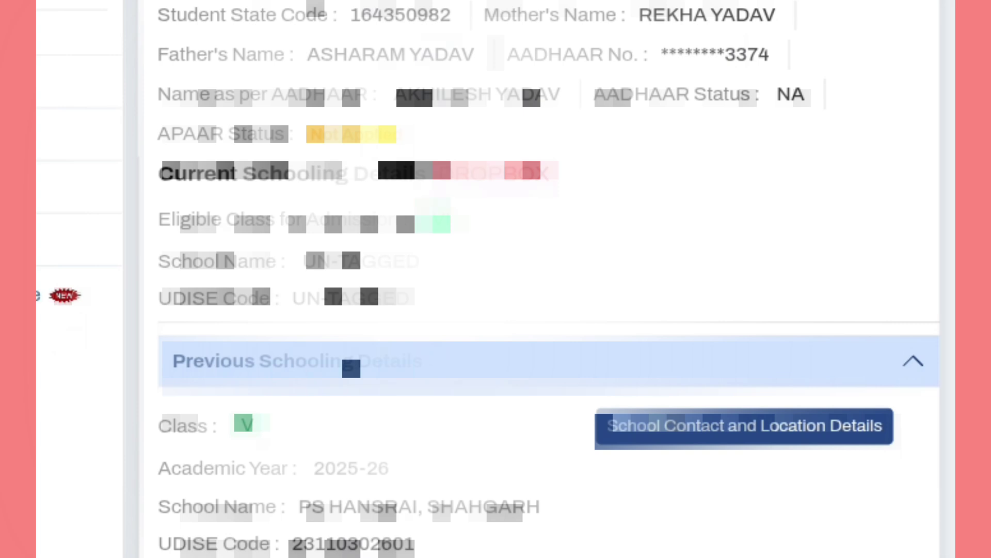
# Step: Choose section A as the import section for class VI
pyautogui.scroll(-7, 516, 278)
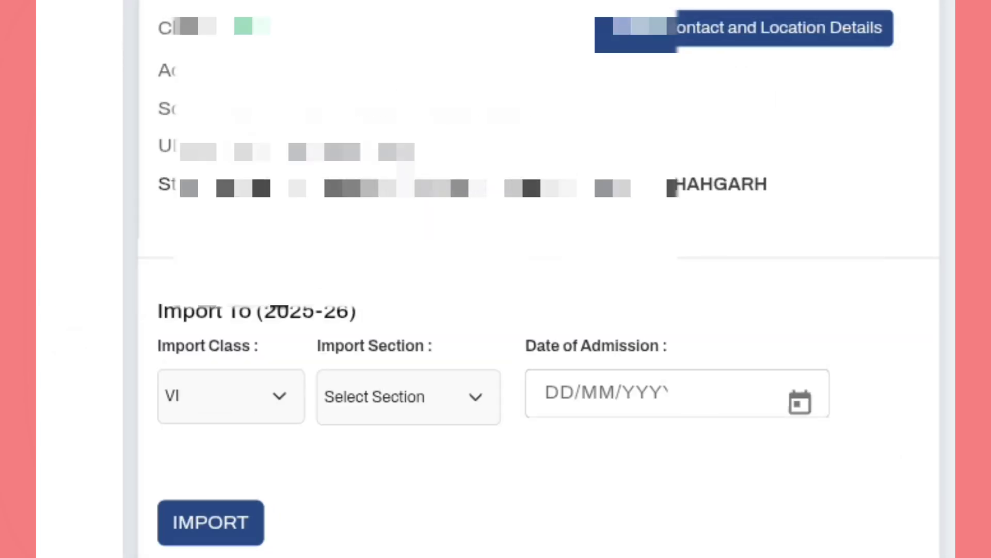
pyautogui.click(408, 397)
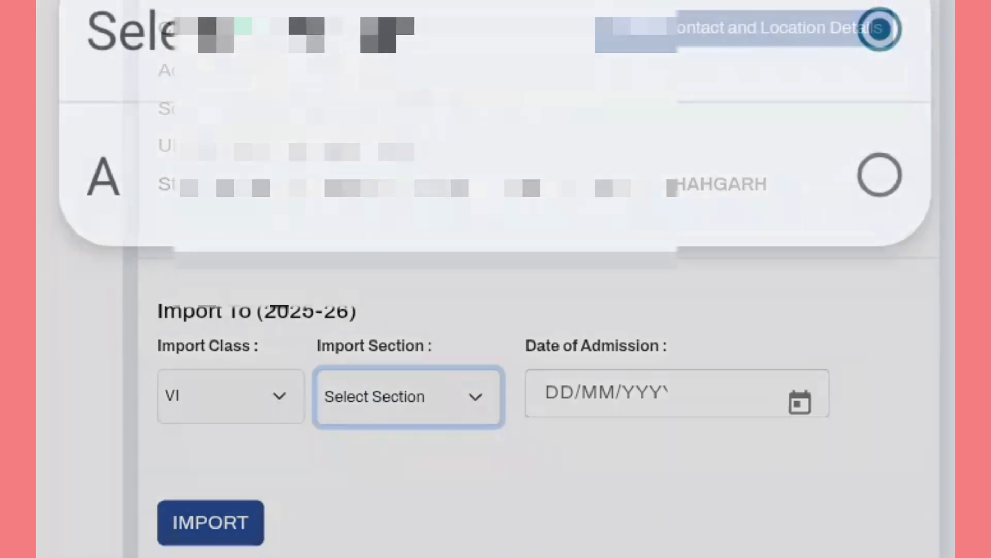
pyautogui.click(880, 175)
pyautogui.scroll(11, 496, 279)
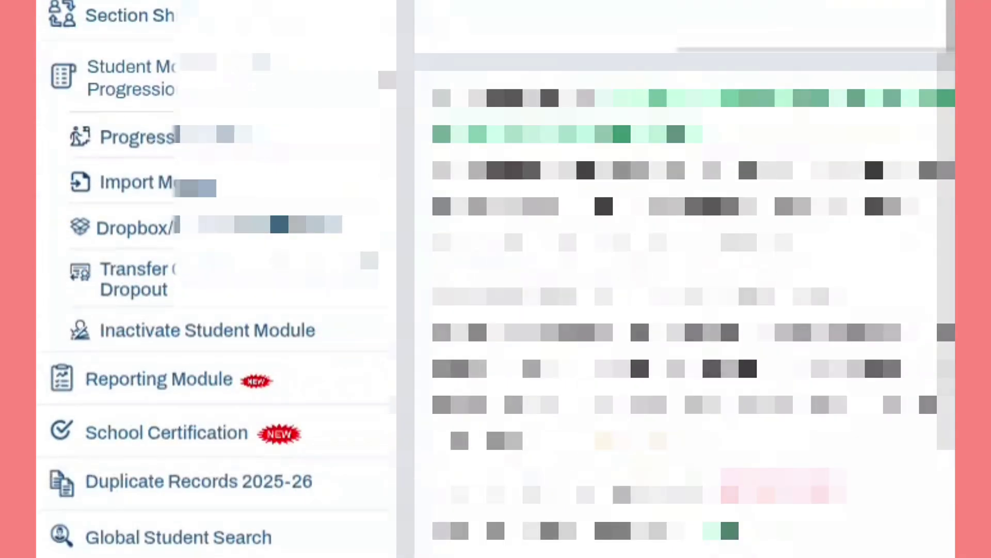
pyautogui.scroll(-11, 496, 279)
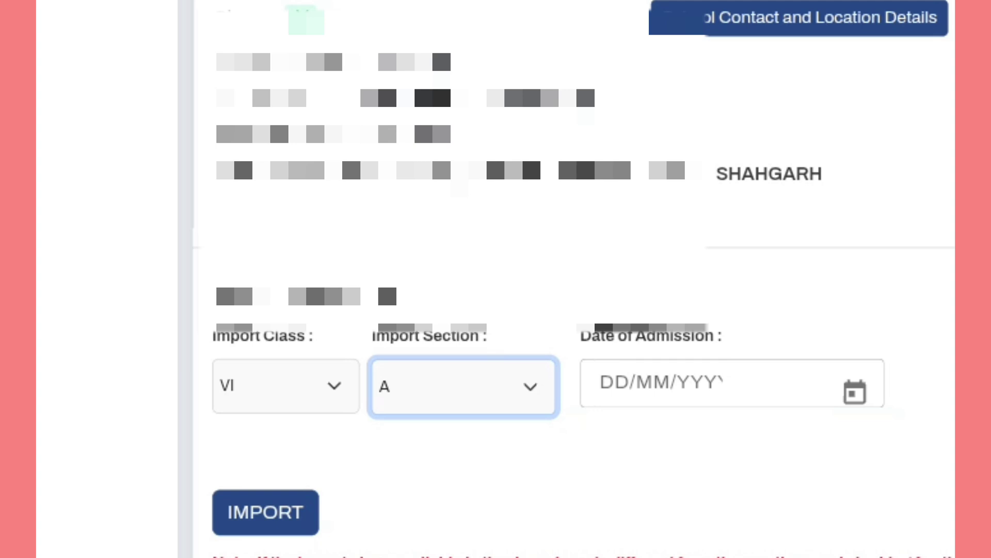
# Step: Open the Date of Admission calendar to pick the admission date
pyautogui.click(671, 383)
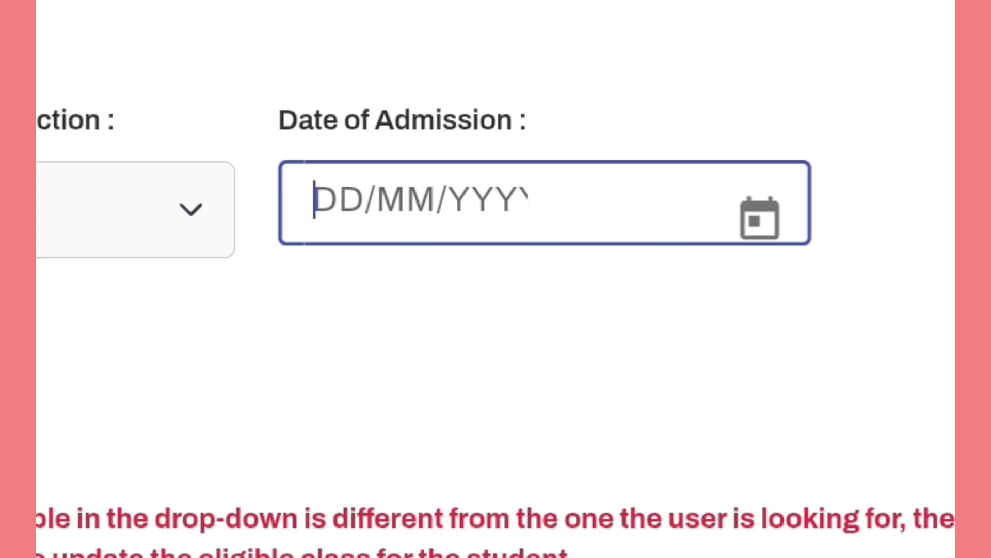
pyautogui.click(759, 219)
pyautogui.click(760, 219)
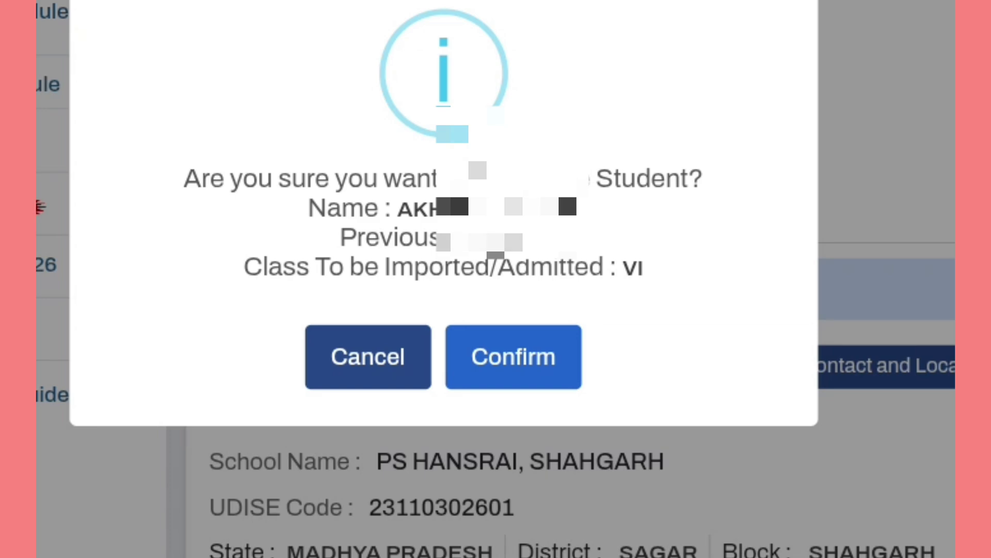
# Step: Confirm importing the student into class VI, section A
pyautogui.click(513, 356)
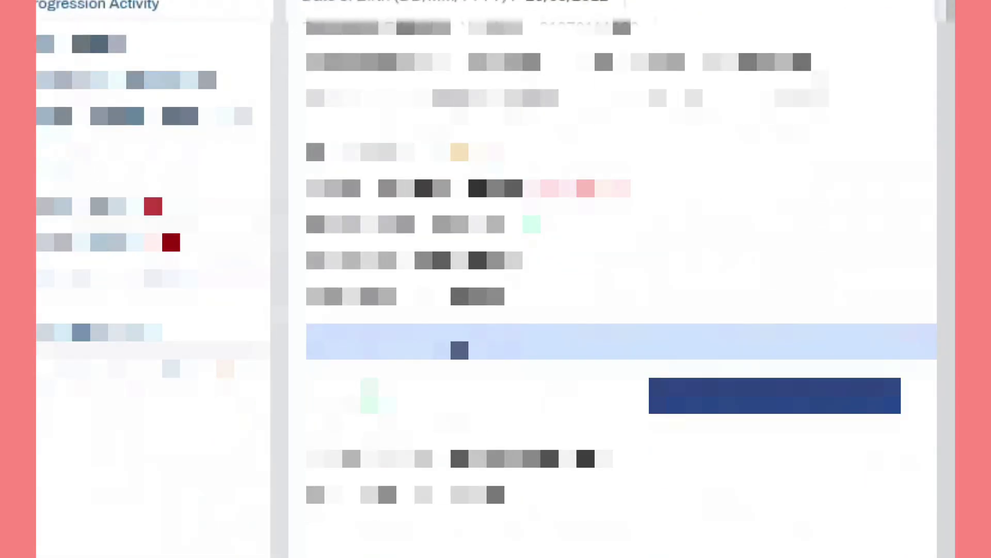